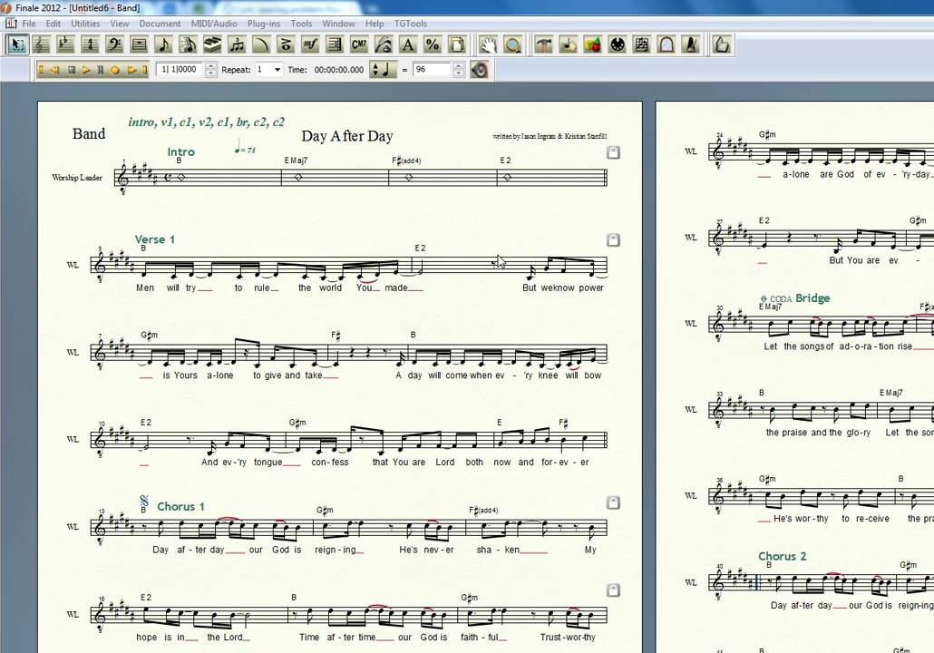
Review the Music Spacing document options and confirm that lyric collision avoidance is on.
click(160, 24)
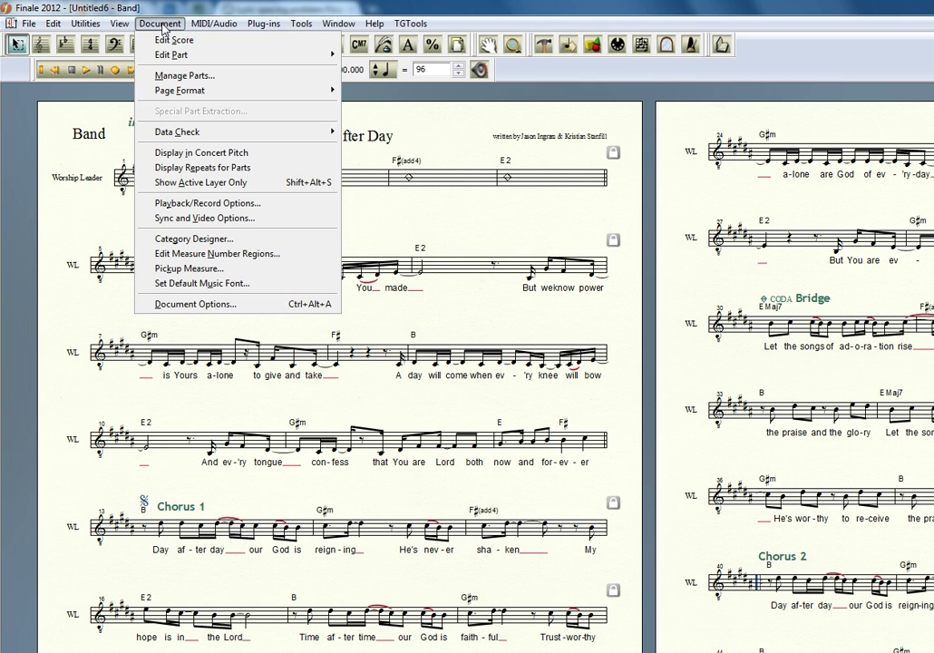
click(250, 307)
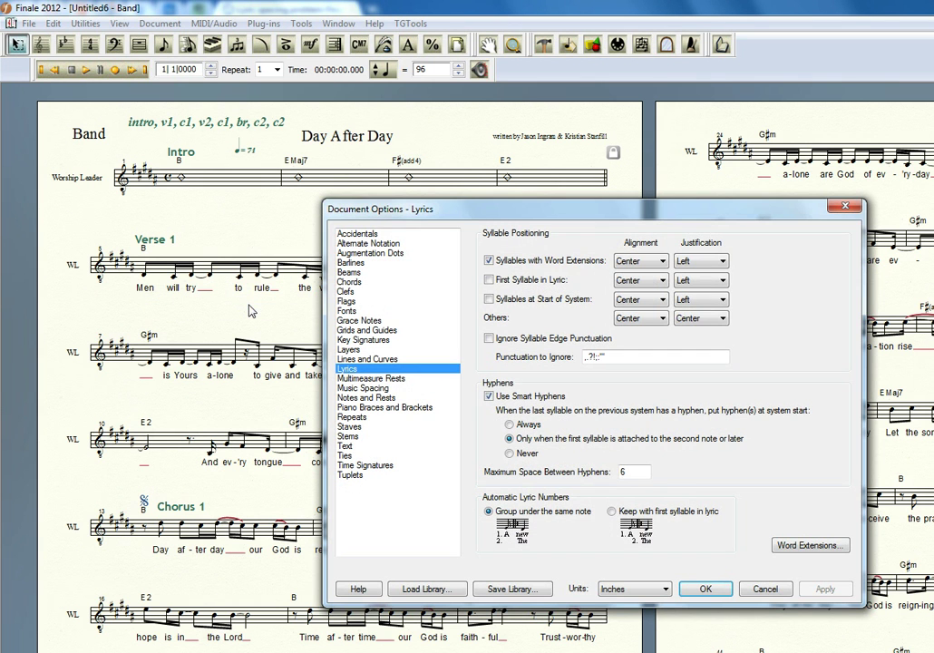
click(390, 388)
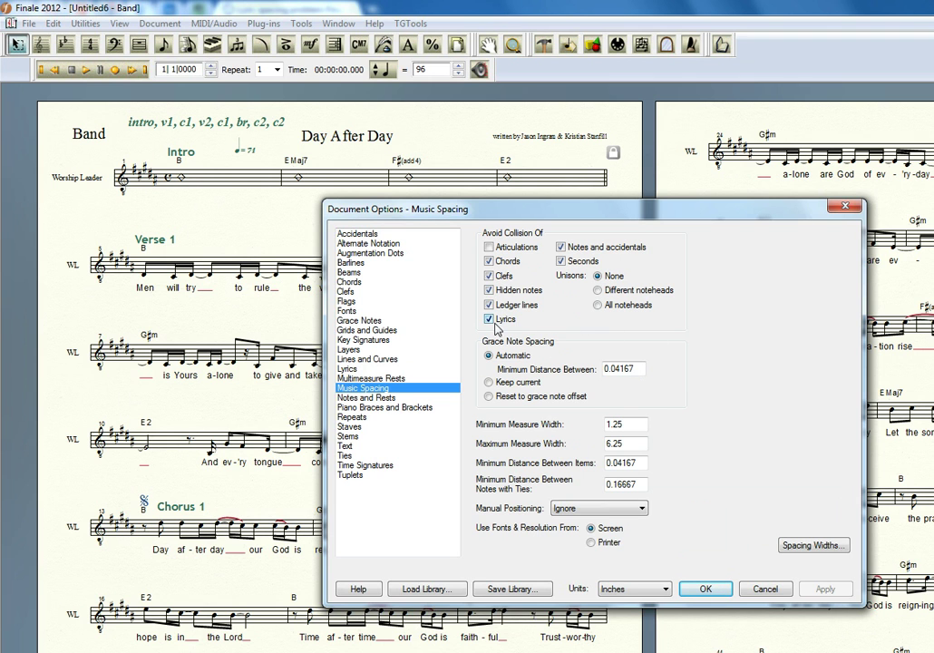
click(708, 590)
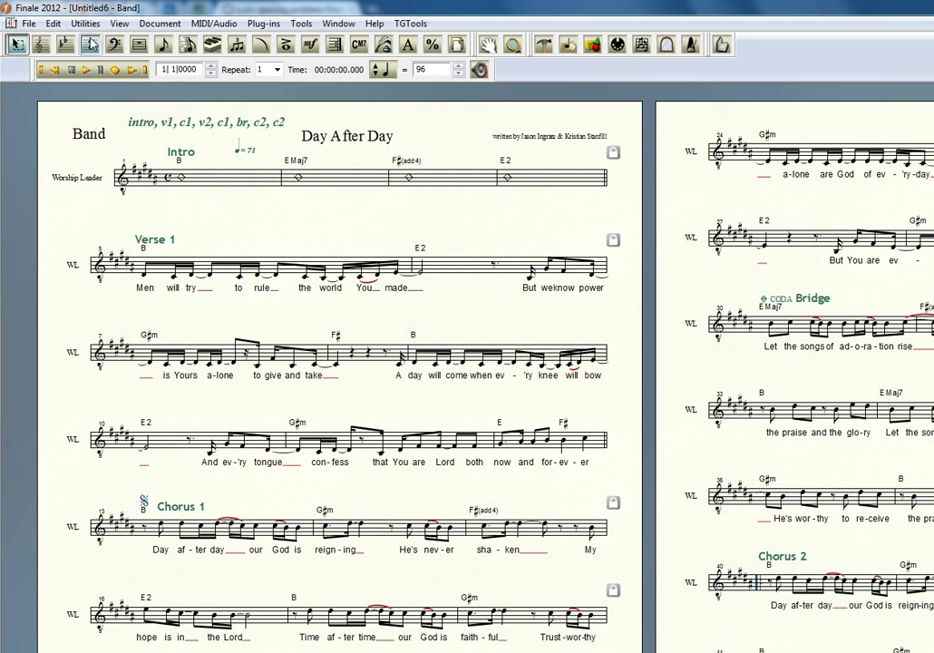
Apply Note Spacing to the Band part, then select and release the whole score.
click(84, 23)
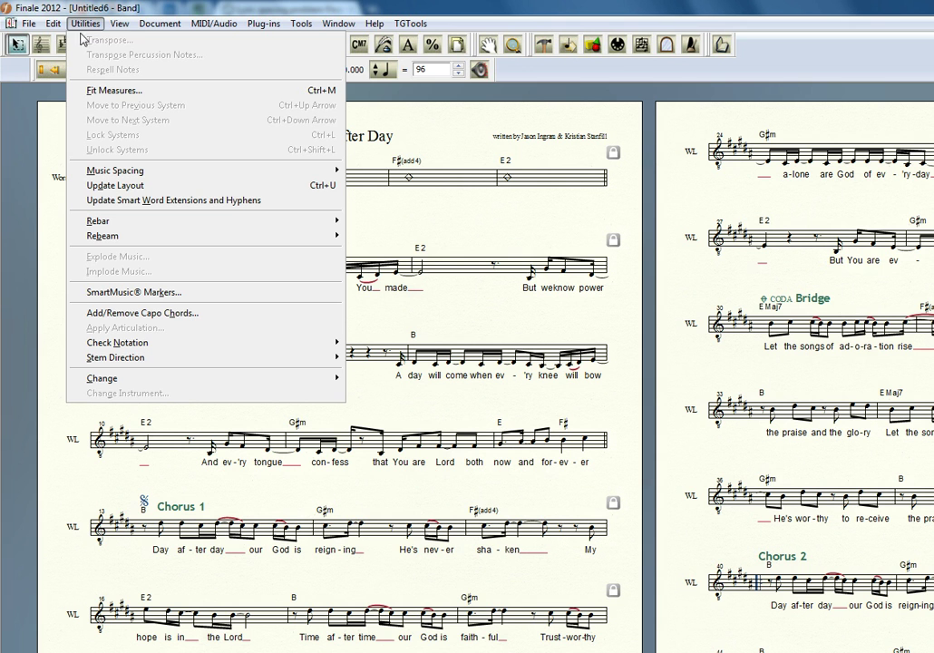
mouse_move(115, 171)
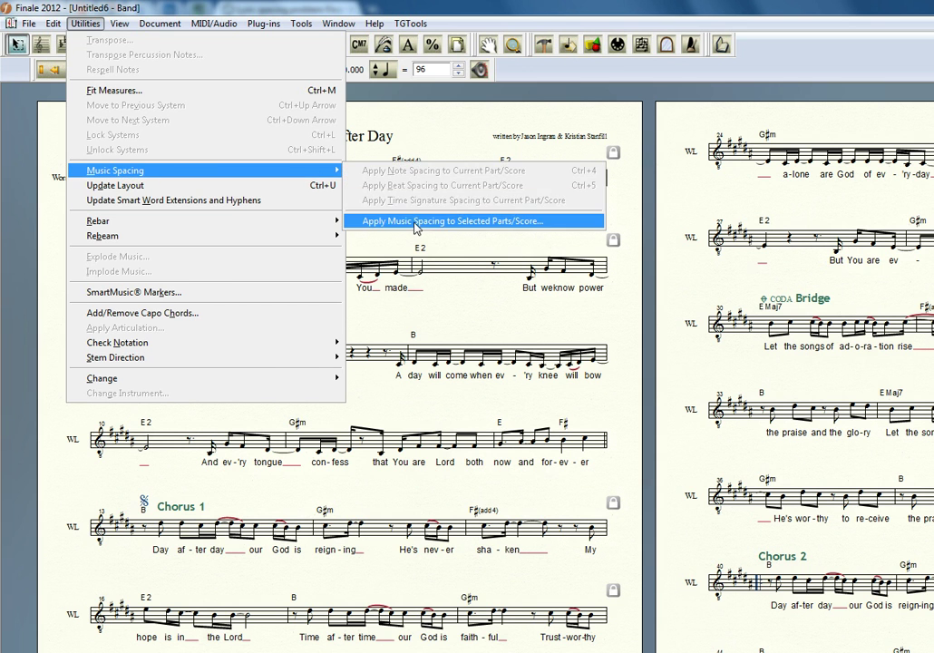
click(452, 220)
click(507, 328)
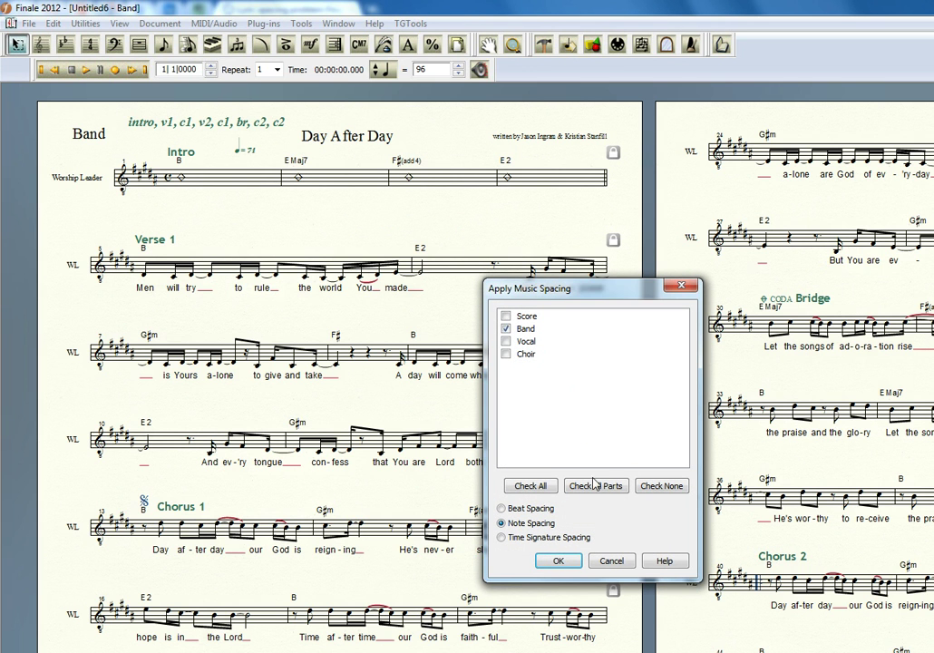
click(559, 561)
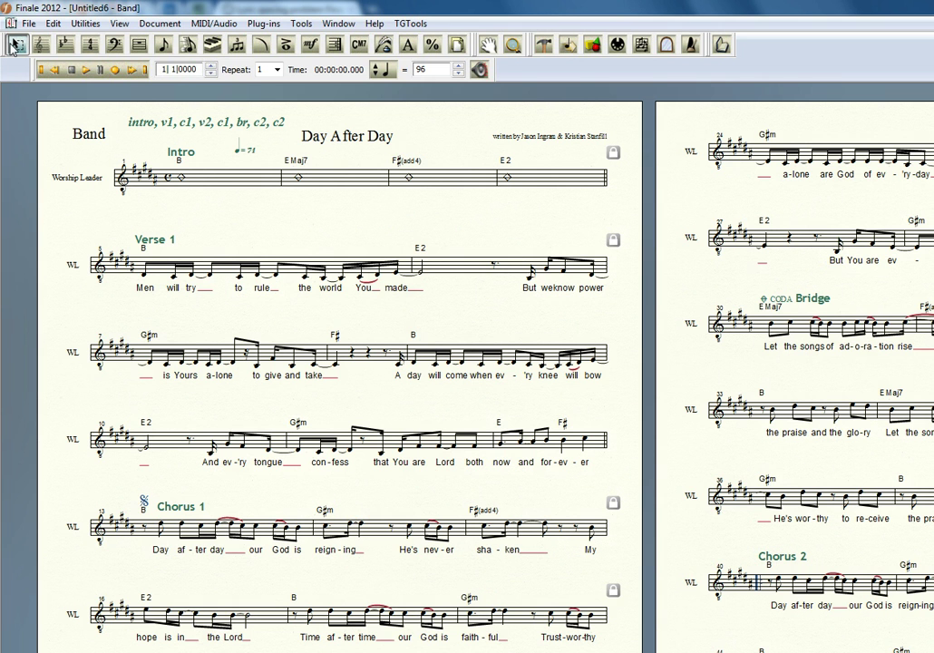
key(ctrl+a)
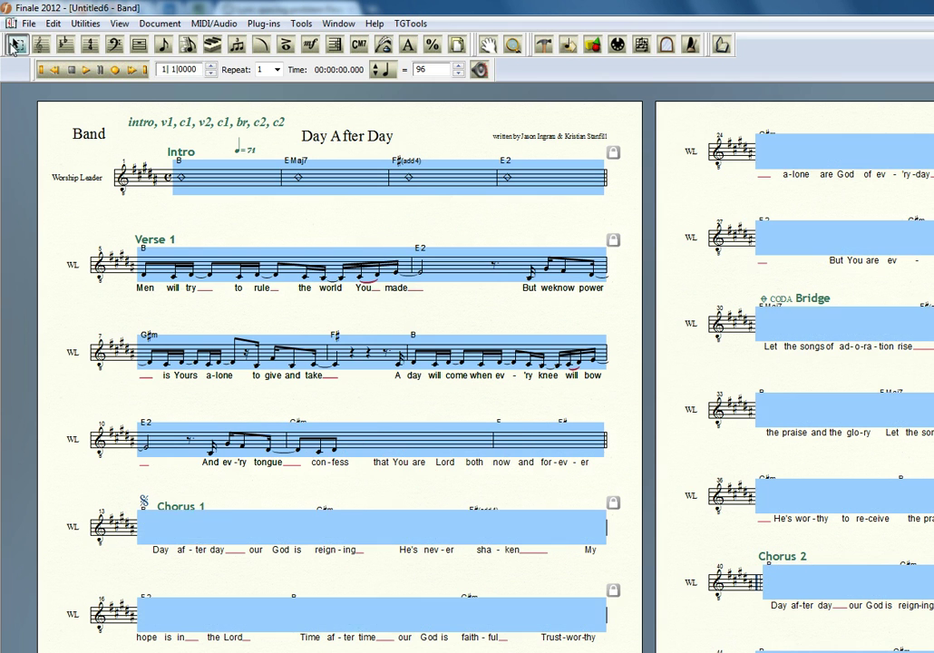
click(519, 231)
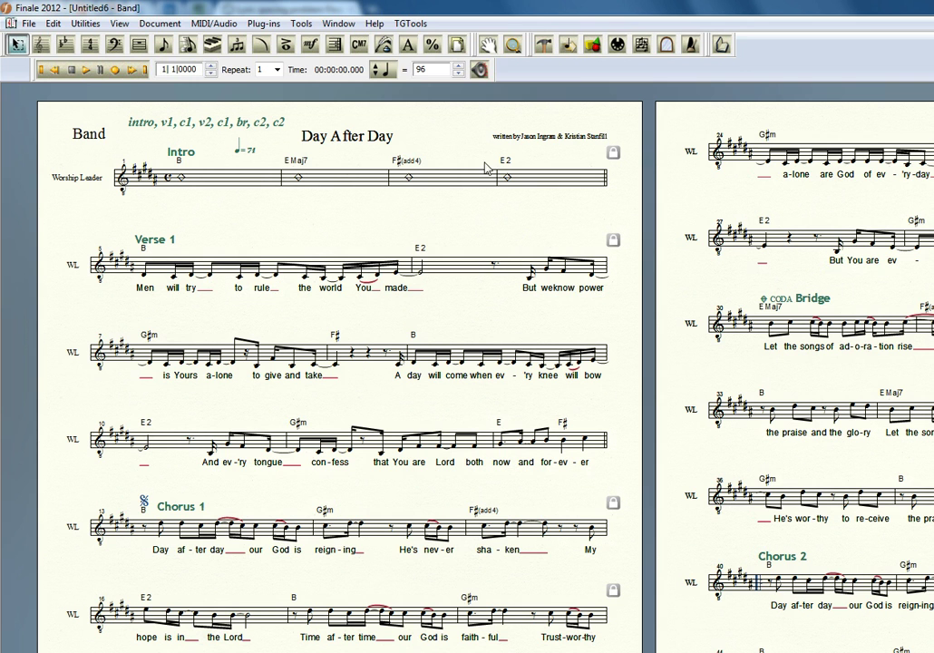
In Lyric Options, enable positioning for First Syllable and Start of System.
click(385, 47)
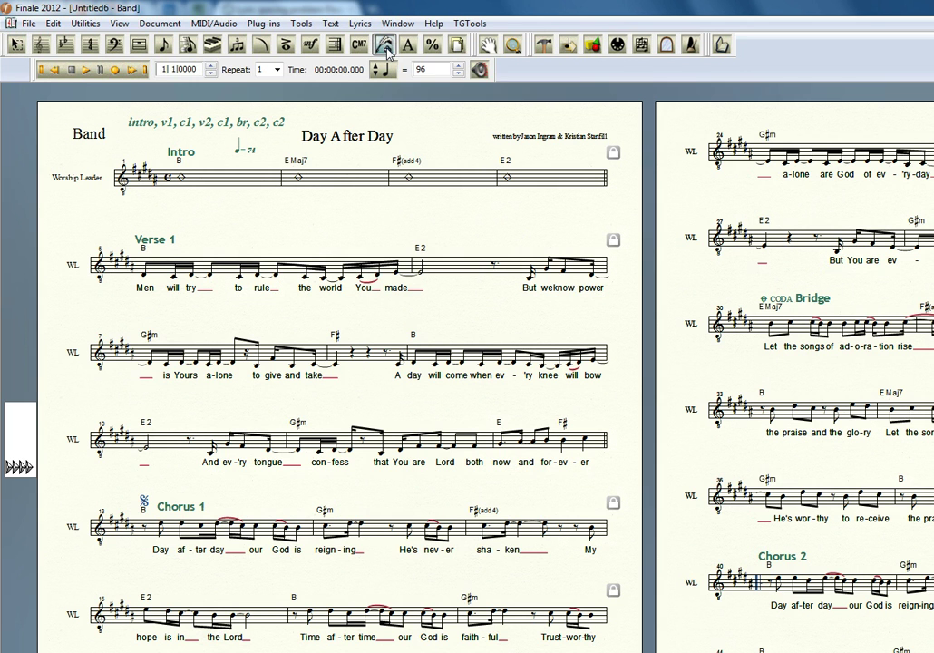
click(363, 25)
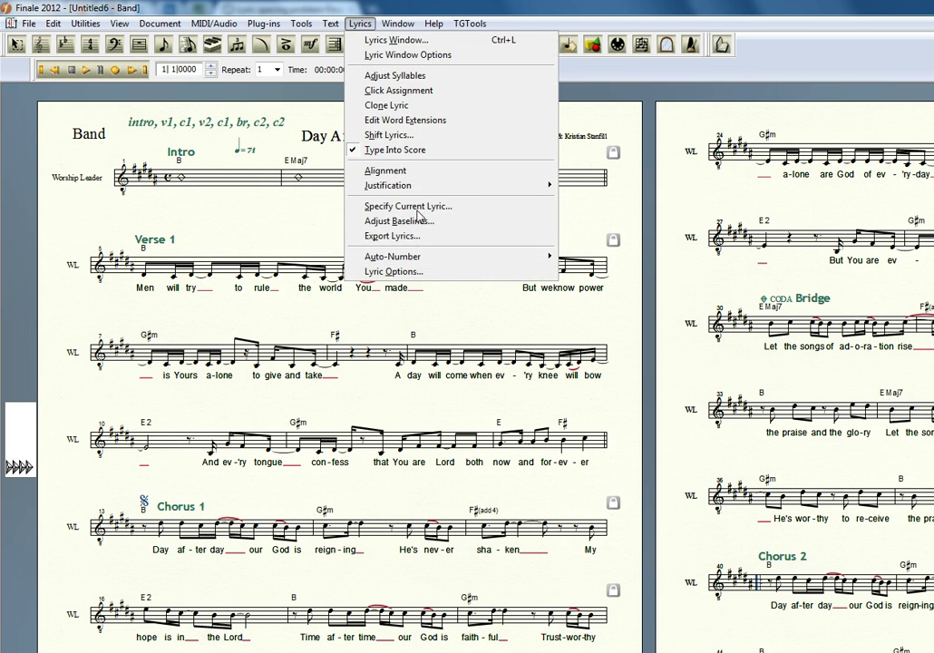
click(433, 279)
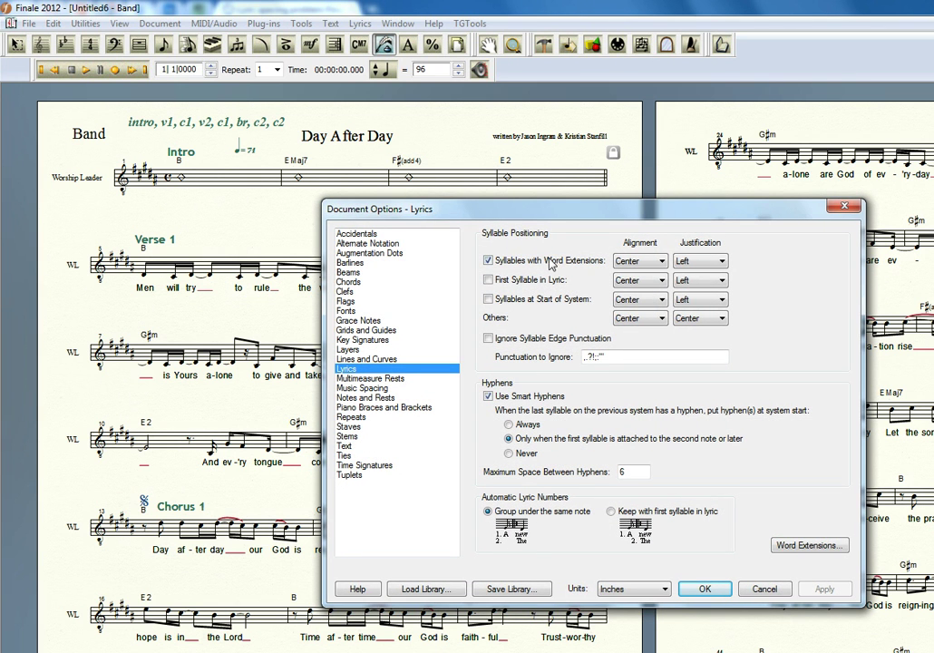
click(489, 280)
click(489, 300)
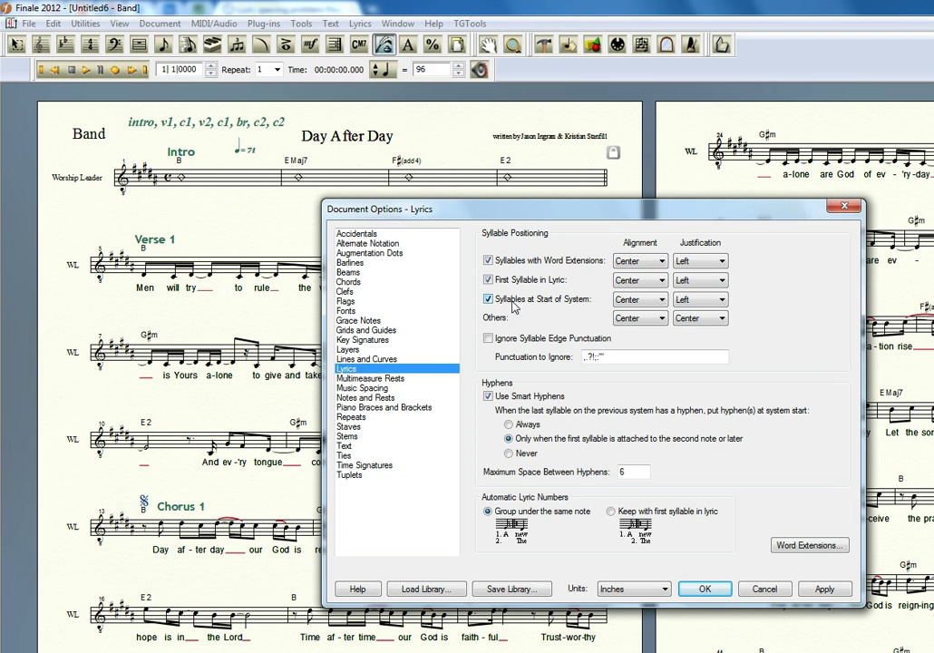
Left-justify other syllables and centre-justify system-start and first syllables.
click(722, 319)
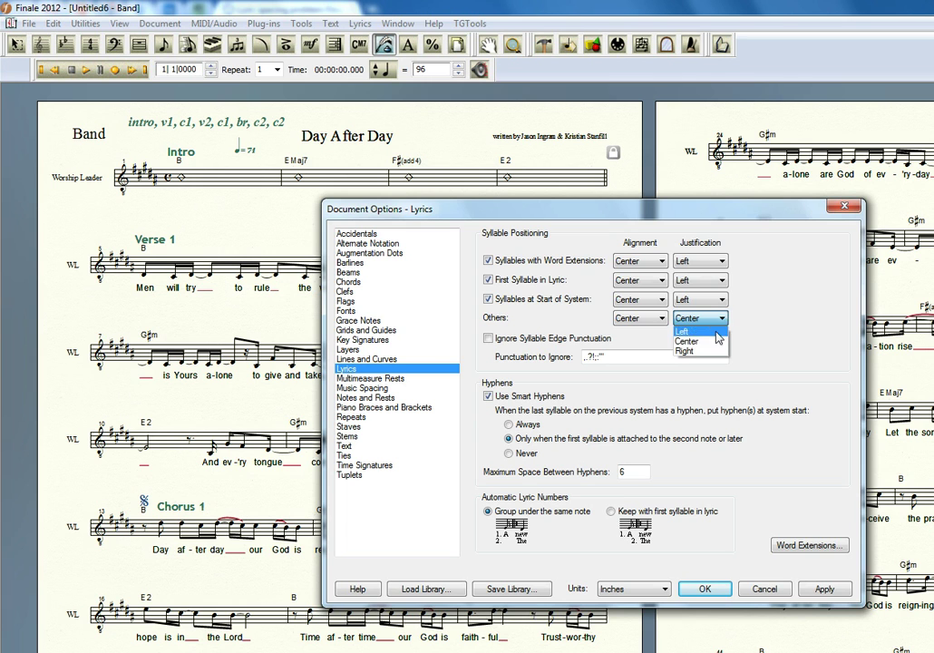
click(689, 331)
click(722, 299)
click(703, 321)
click(722, 281)
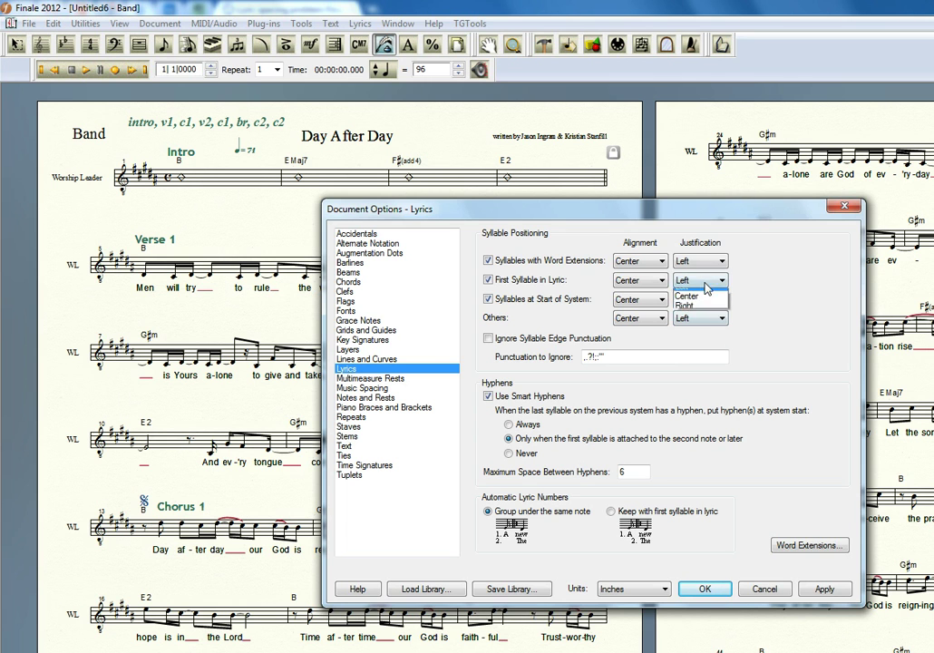
click(705, 302)
Left-align word-extension syllables with centre justification, then apply and accept the lyric options.
click(662, 261)
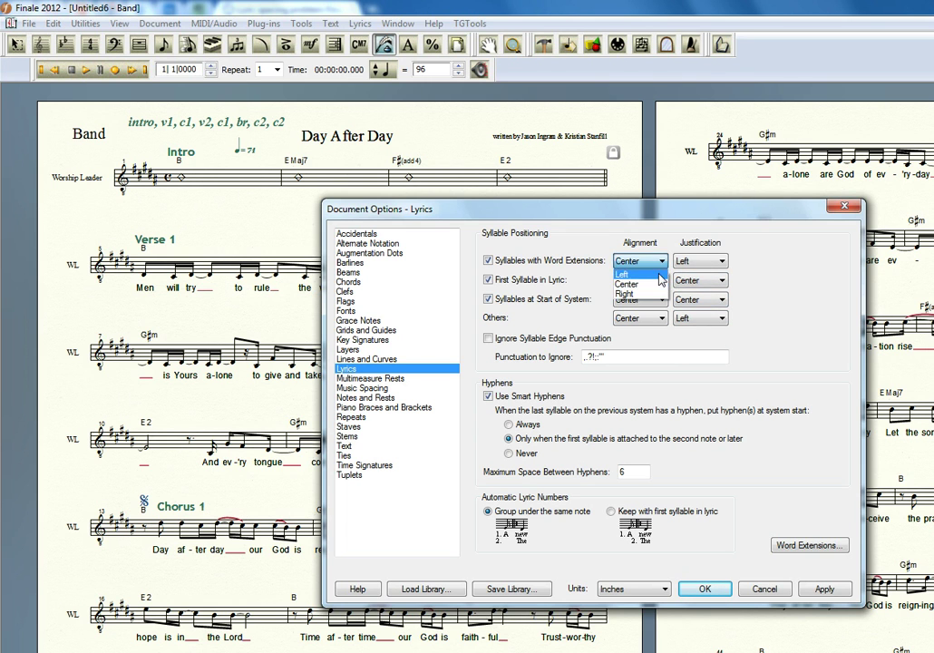
click(622, 274)
click(723, 261)
click(690, 284)
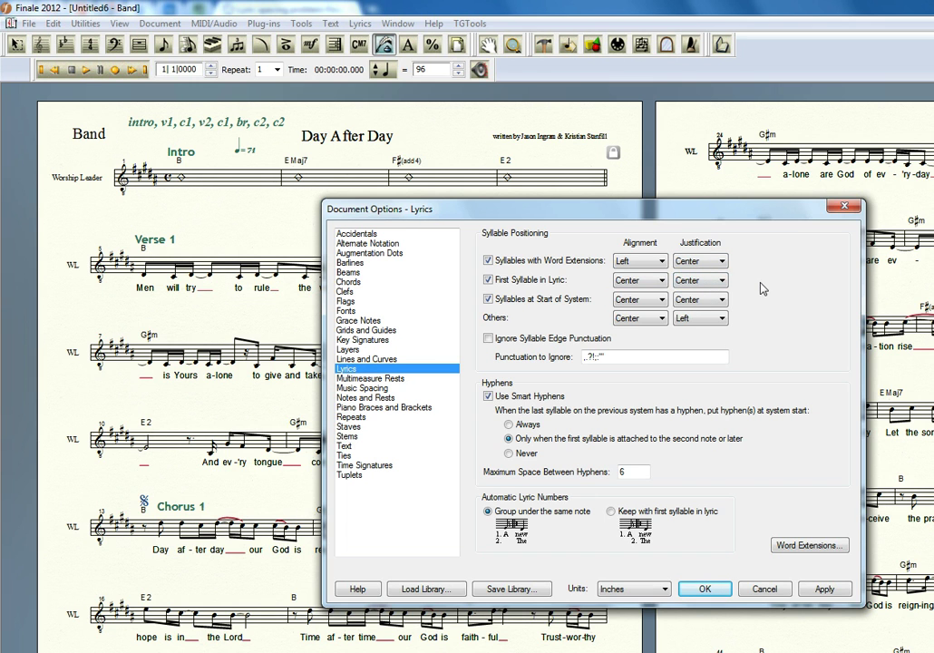
click(648, 283)
click(827, 589)
click(705, 589)
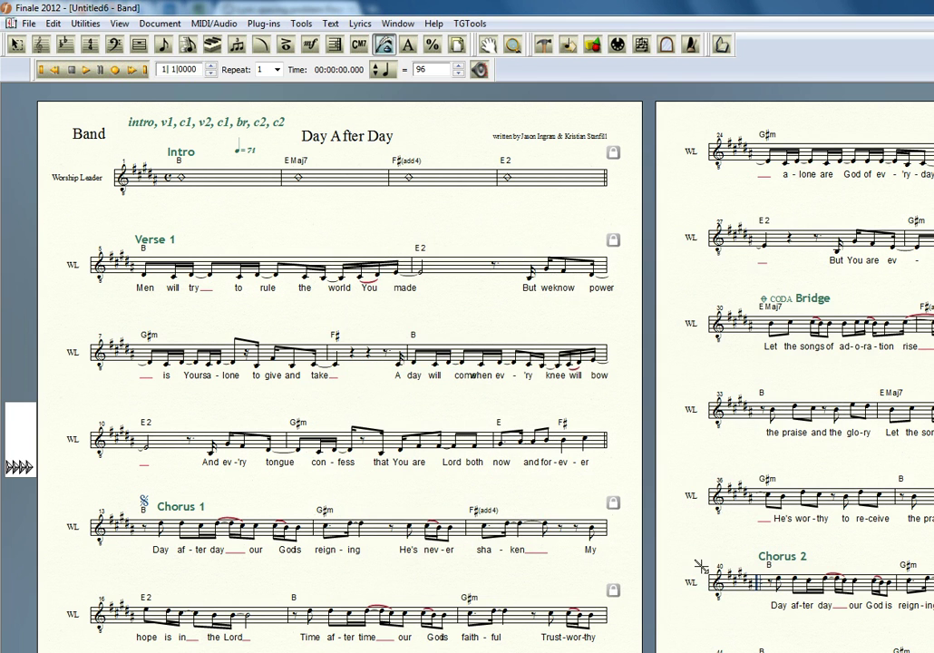
Select the entire score and apply note spacing (Ctrl+4) so lyrics sit evenly under their notes.
click(16, 45)
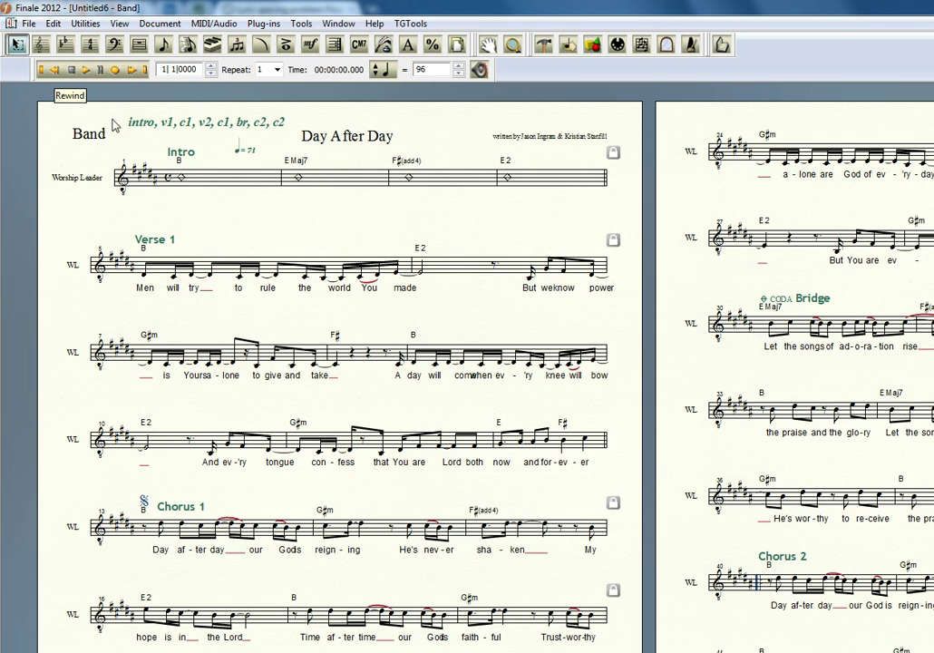
key(ctrl+a)
key(4)
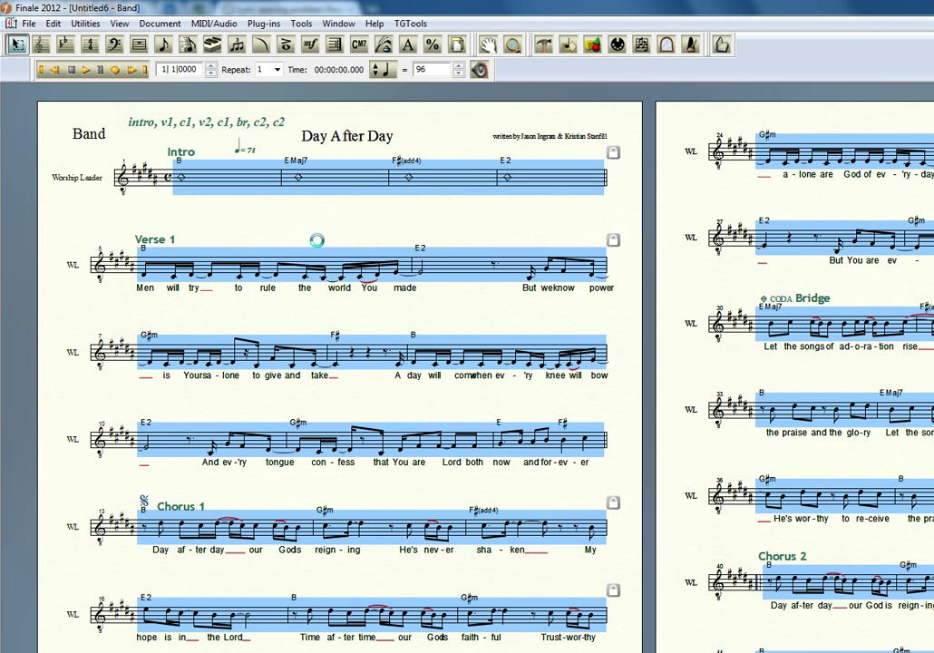
click(412, 225)
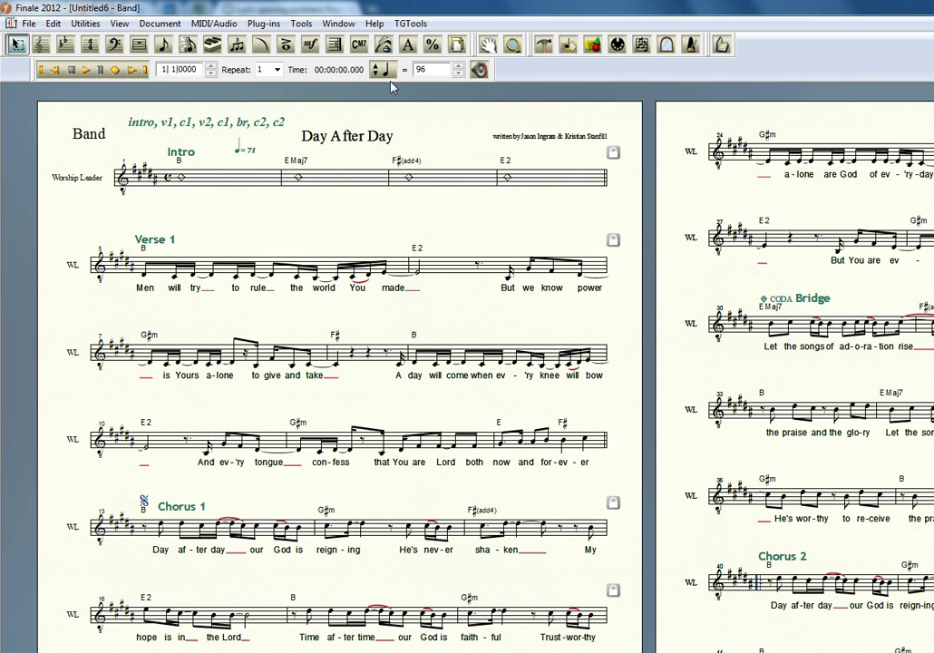
click(385, 47)
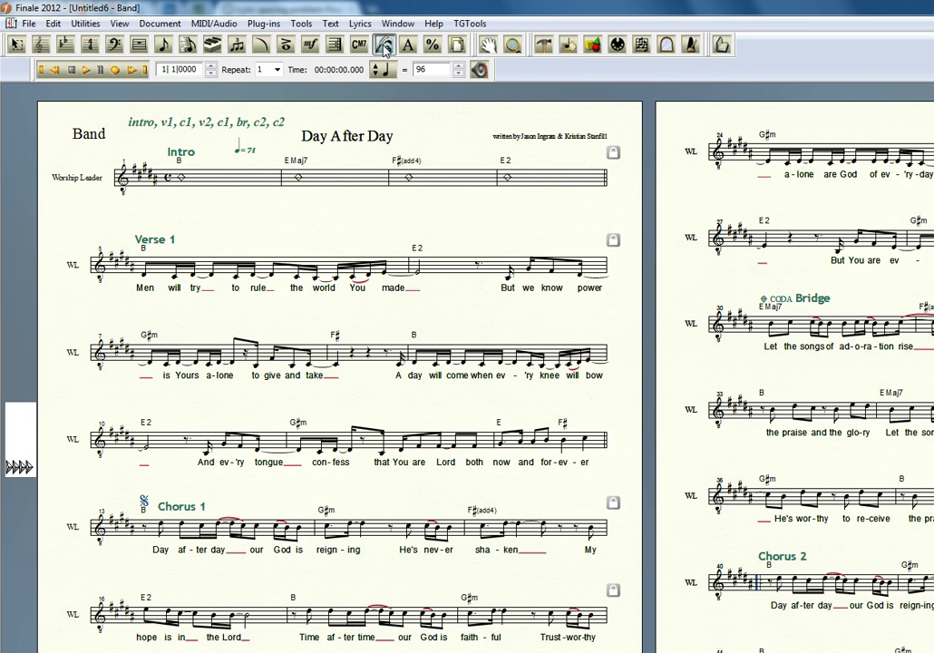
click(360, 25)
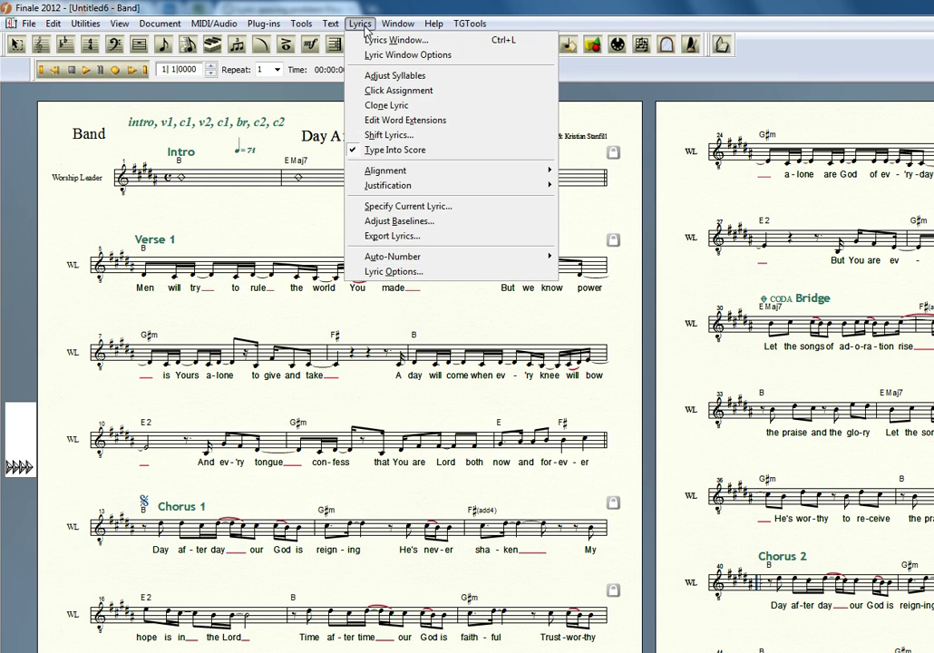
click(411, 277)
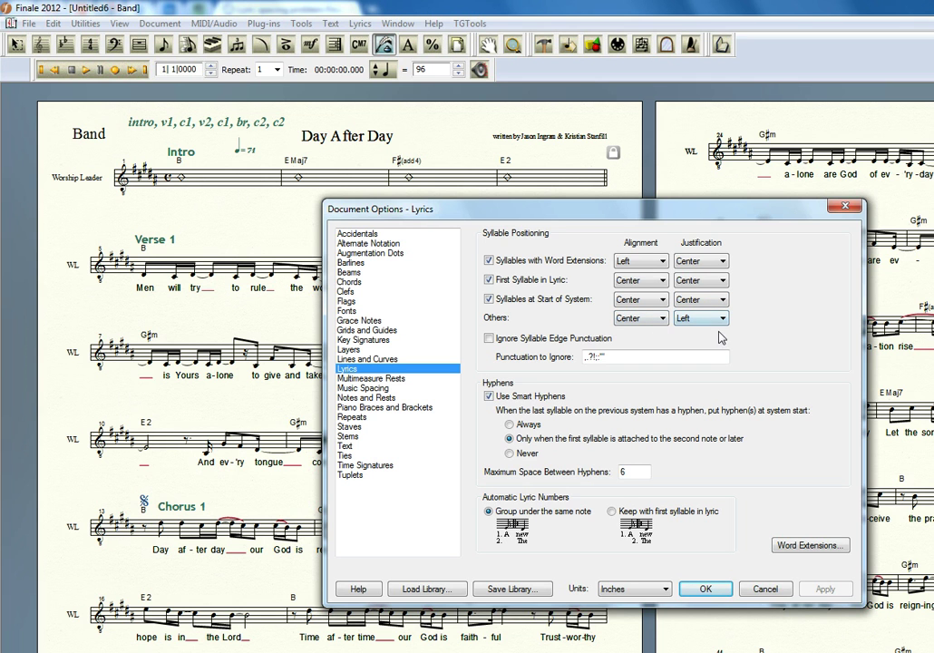
click(706, 590)
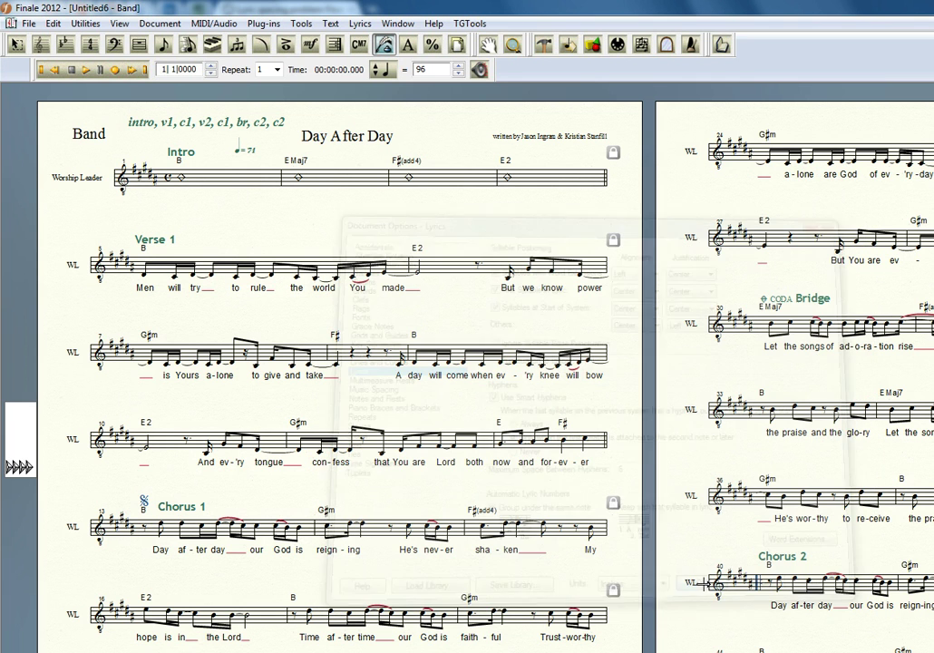